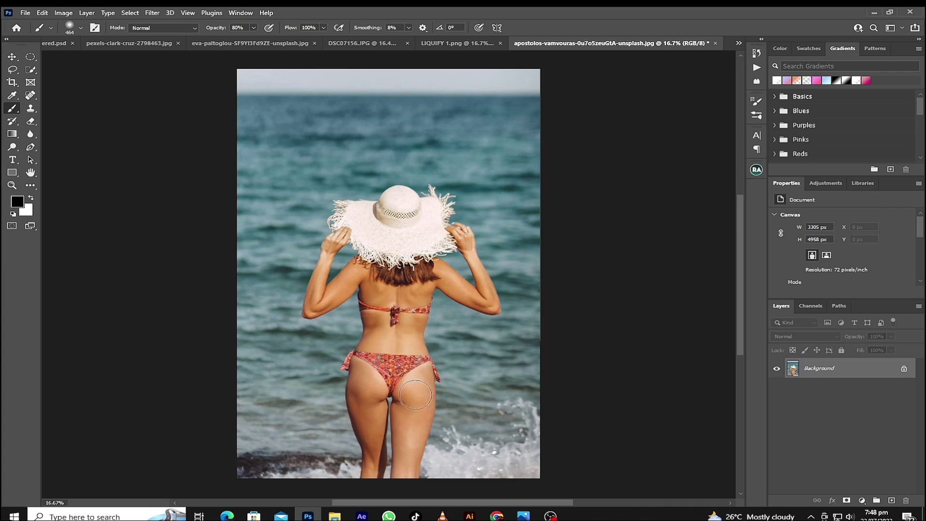
Duplicate the beach photo as Layer 1 and convert it to an embedded smart object
key("ctrl+j")
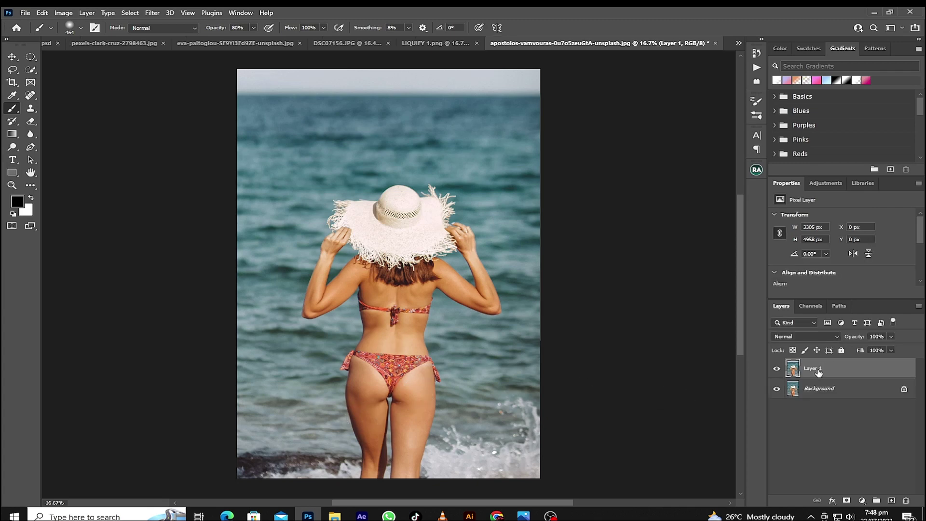
right_click(804, 370)
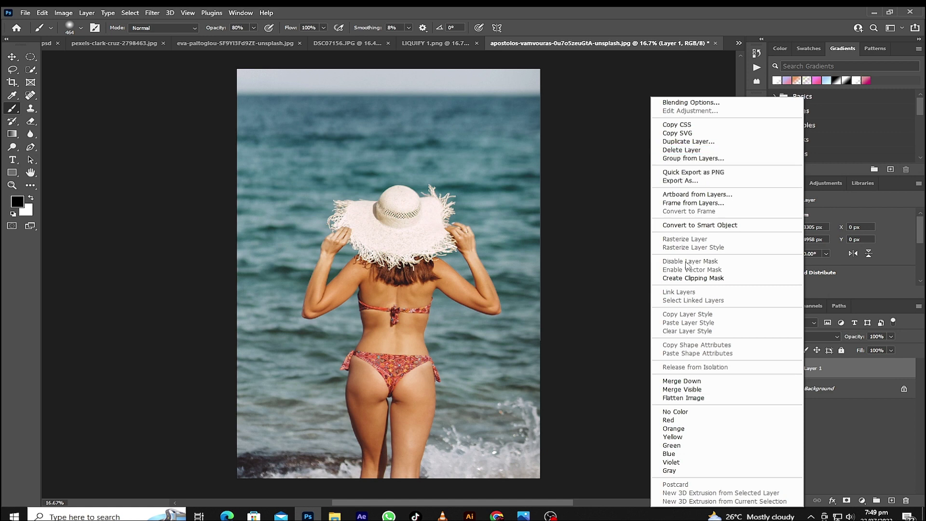
left_click(694, 225)
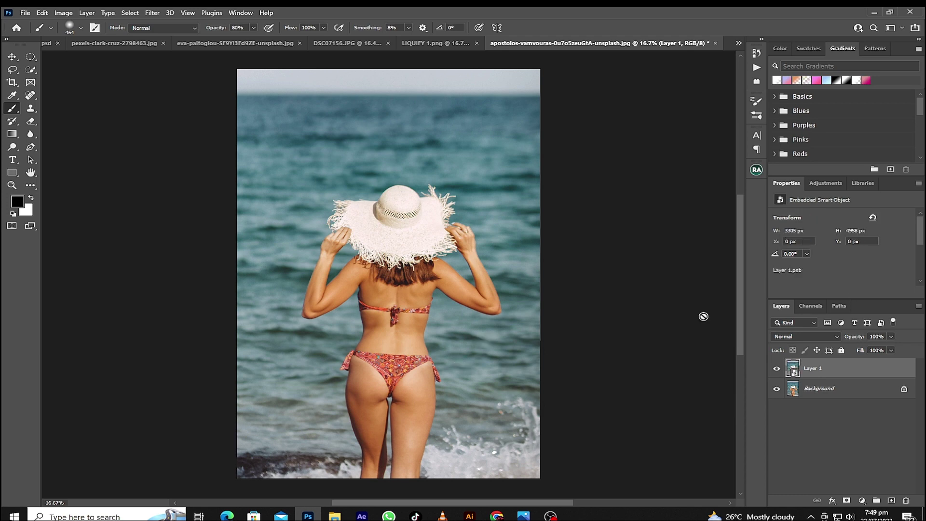
left_click(154, 13)
In Liquify, push the hip and thigh edges into shape with Forward Warp at size 1200
left_click(168, 105)
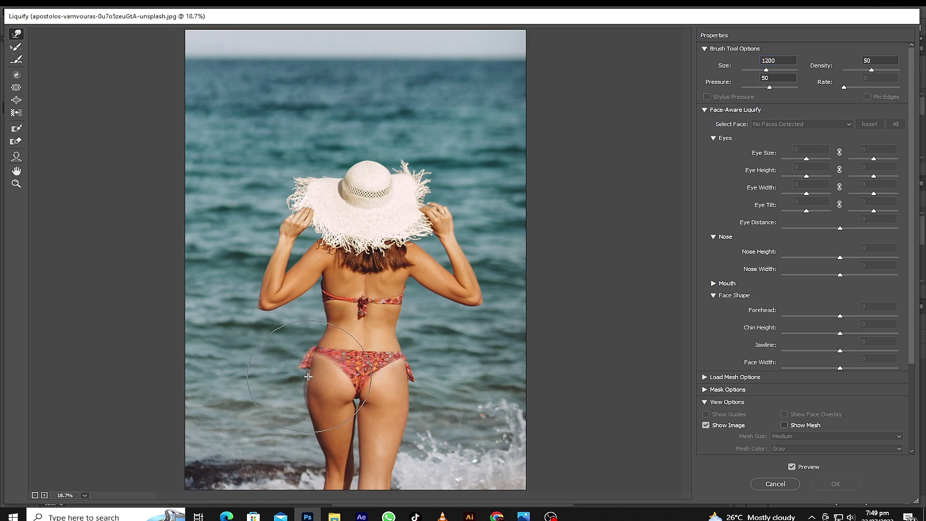
left_click_drag(304, 376, 314, 375)
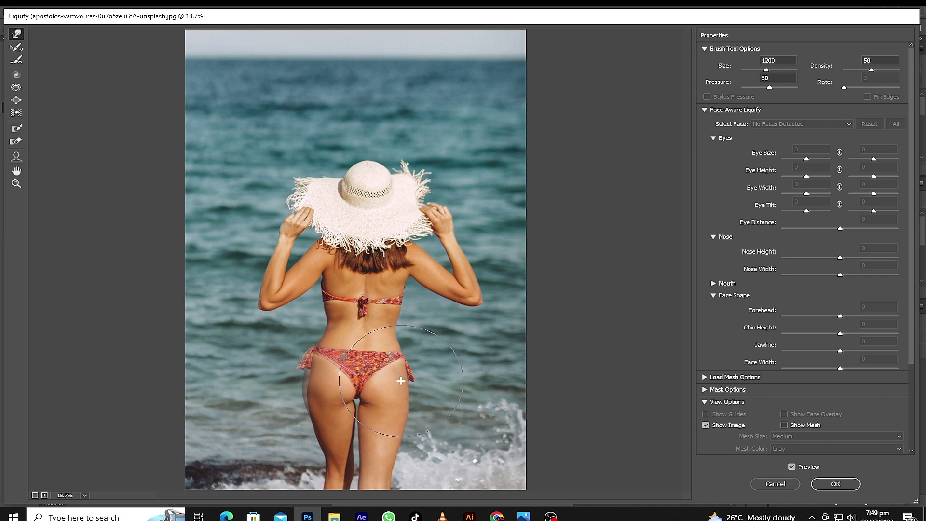
mouse_move(401, 381)
left_mouse_down()
mouse_move(414, 398)
mouse_move(406, 419)
left_mouse_up()
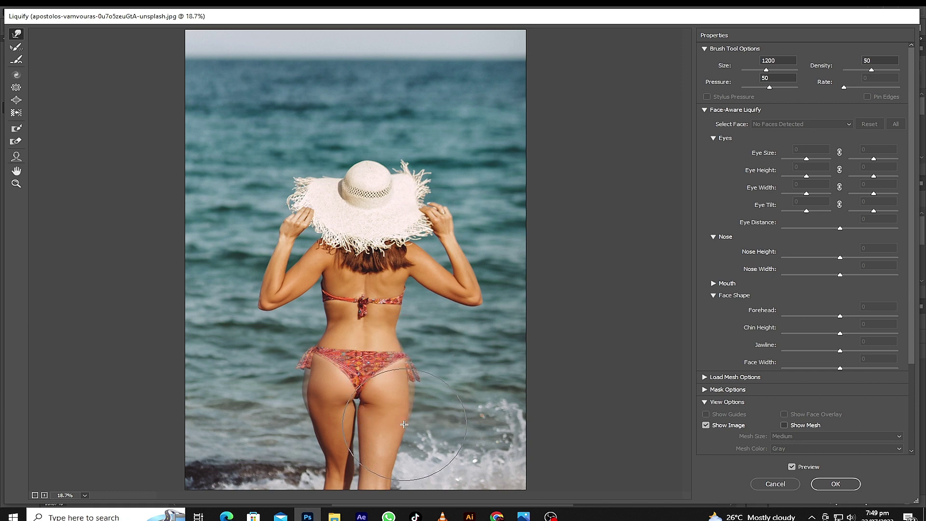
left_click_drag(405, 392, 412, 386)
left_click_drag(315, 425, 322, 427)
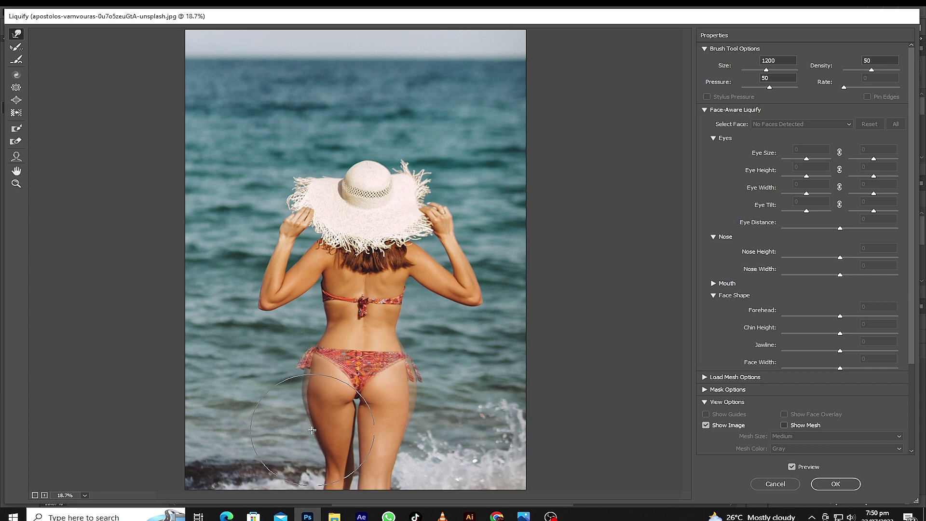
left_click_drag(398, 438, 393, 437)
left_click_drag(327, 452, 323, 454)
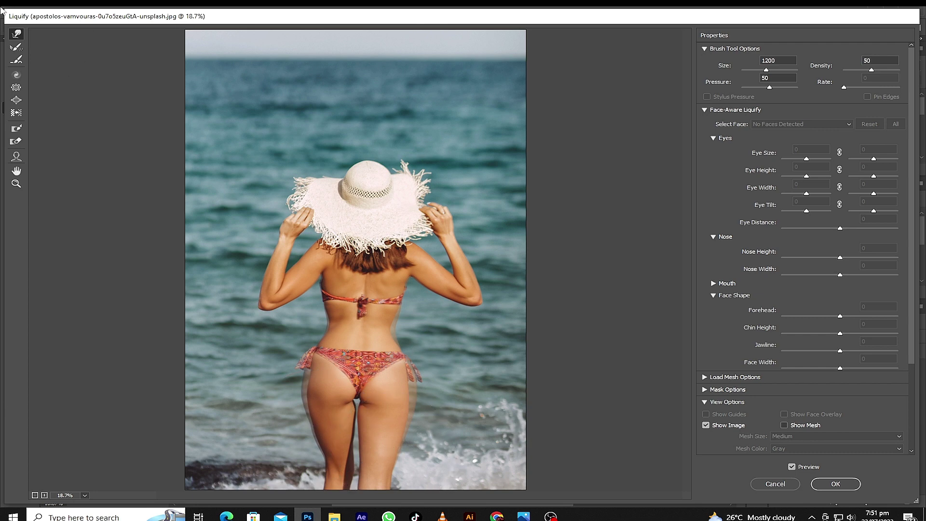
Swell both buttocks and the left hip outward with the Bloat tool (size 800, rate 80)
left_click(16, 100)
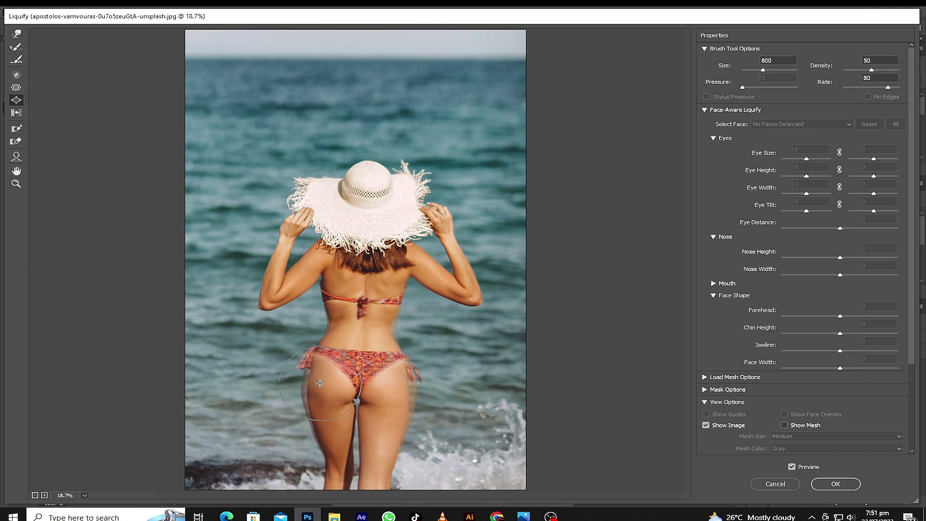
left_click_drag(320, 383, 321, 388)
left_click_drag(322, 388, 393, 385)
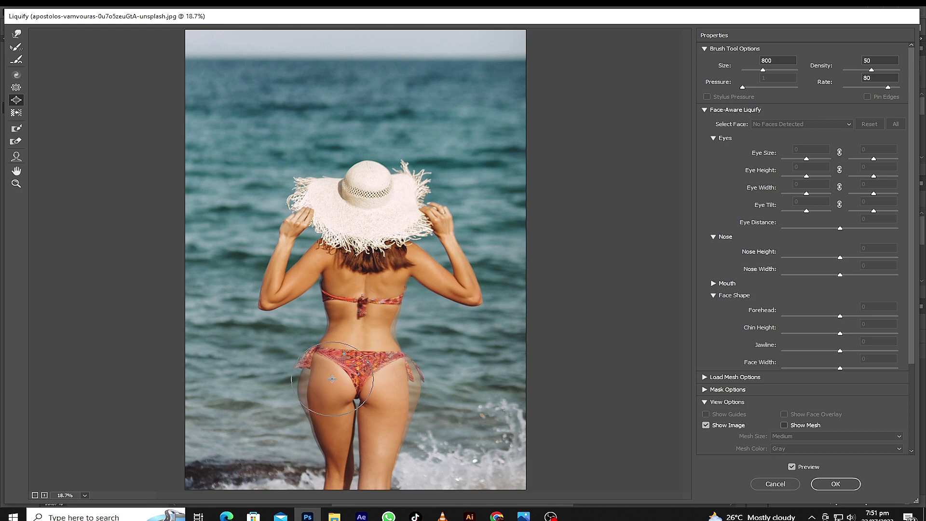
mouse_move(337, 379)
left_mouse_down()
mouse_move(395, 379)
mouse_move(300, 380)
left_mouse_up()
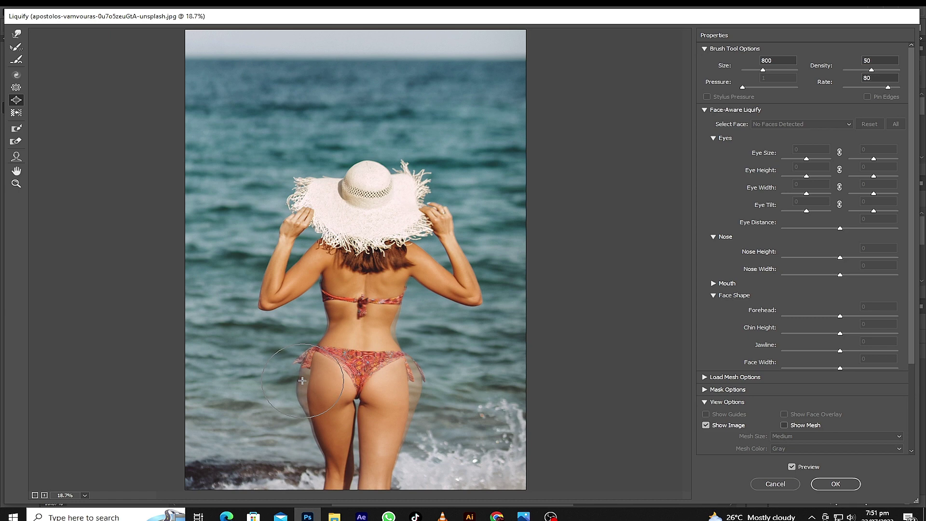
left_click_drag(302, 381, 300, 382)
Return to Forward Warp, then hide and show Layer 1 twice to compare with the original
left_click(17, 36)
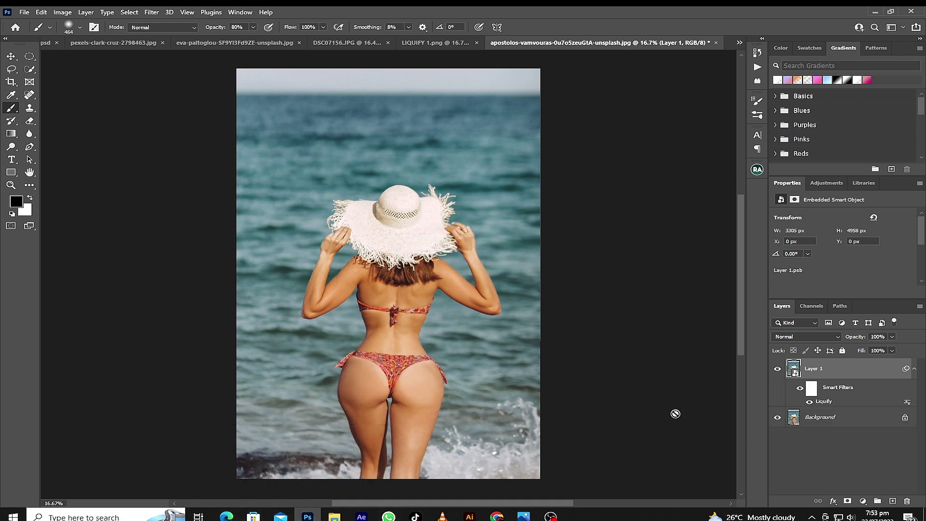
left_click(778, 370)
left_click(778, 371)
left_click(778, 370)
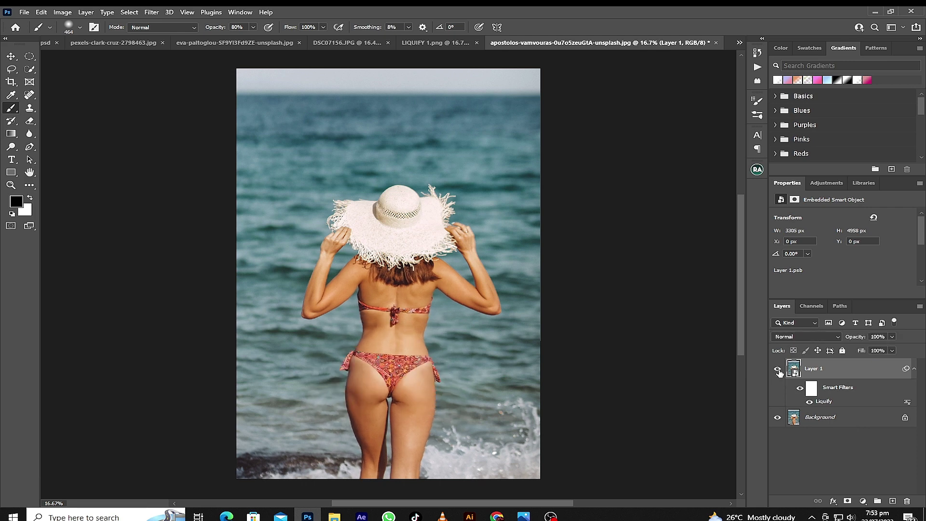
left_click(778, 370)
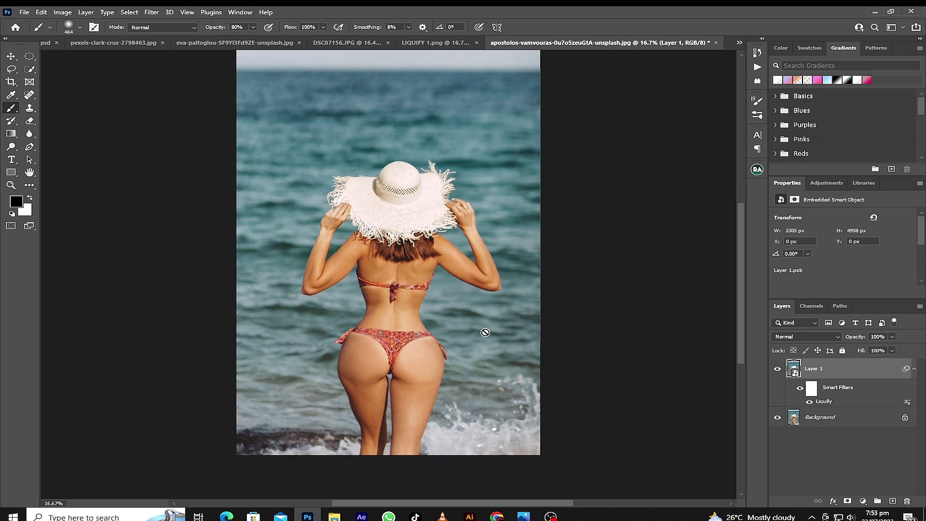